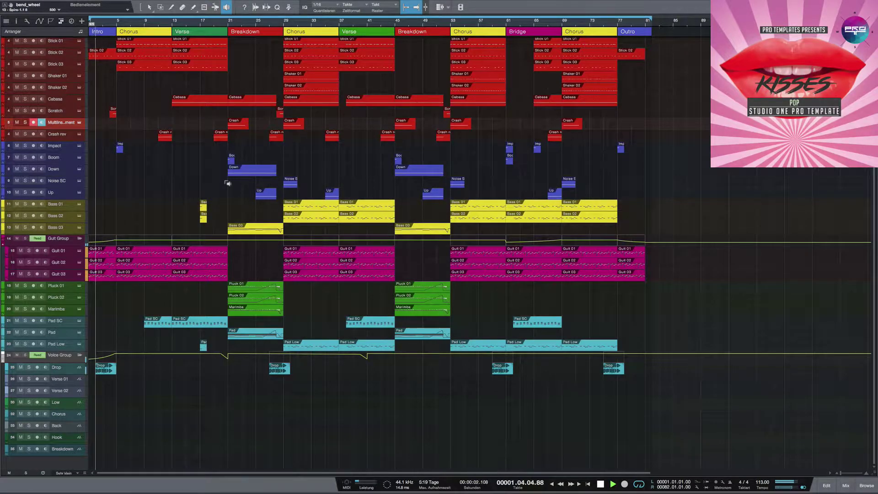
Browse the Impact drum samplers, Spire synth and Presence XT Country Guitar instruments, then close them.
{"action": "double_click", "coordinate": [76, 146]}
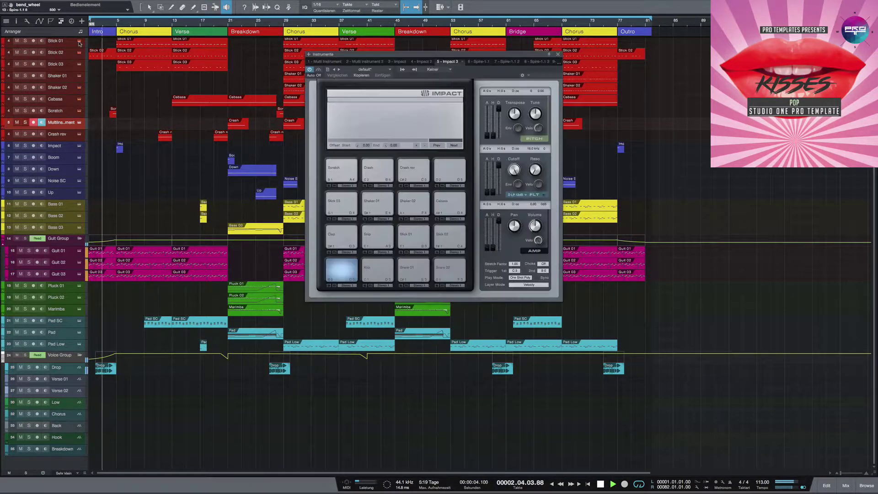
{"action": "left_click", "coordinate": [323, 62]}
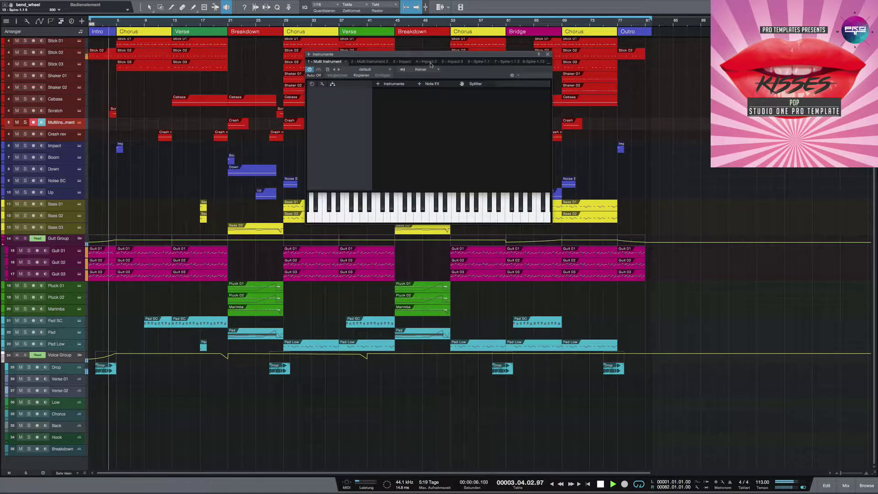
{"action": "left_click", "coordinate": [422, 62]}
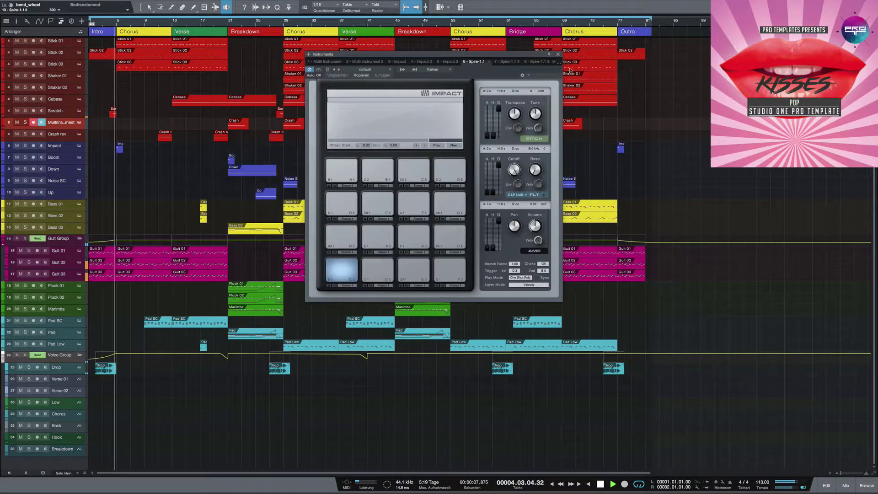
{"action": "left_click", "coordinate": [474, 62]}
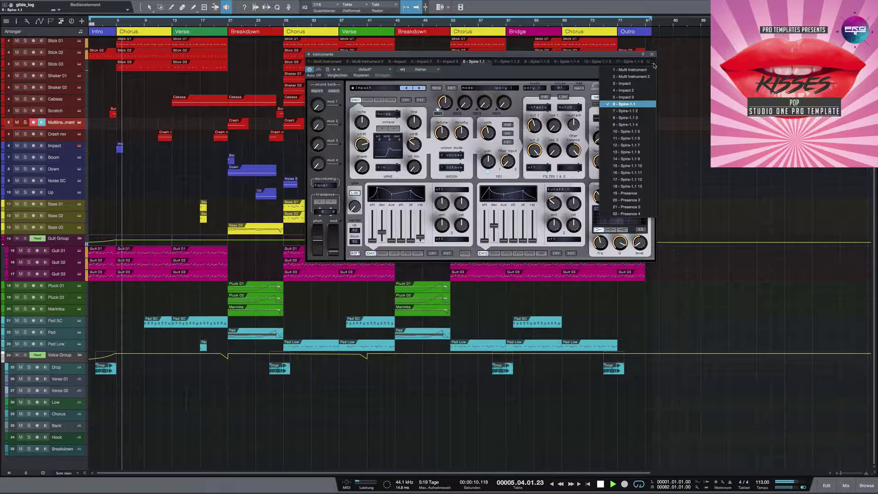
{"action": "left_click", "coordinate": [628, 62]}
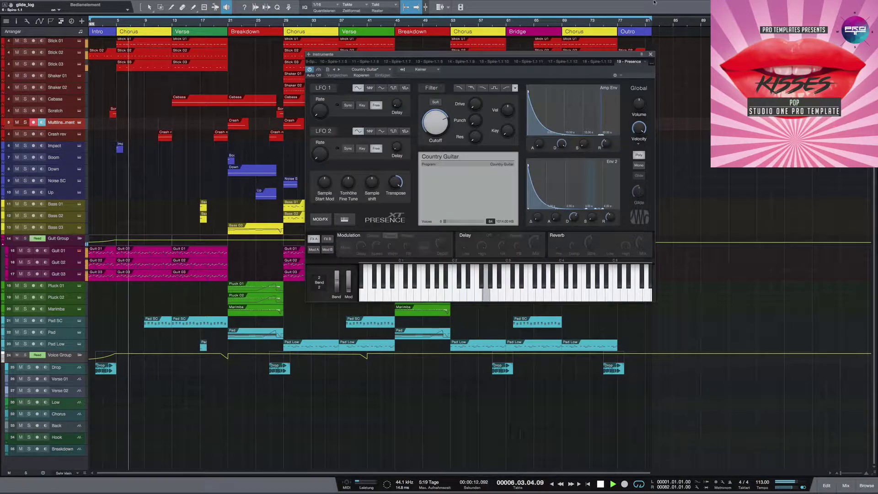
{"action": "left_click", "coordinate": [651, 54]}
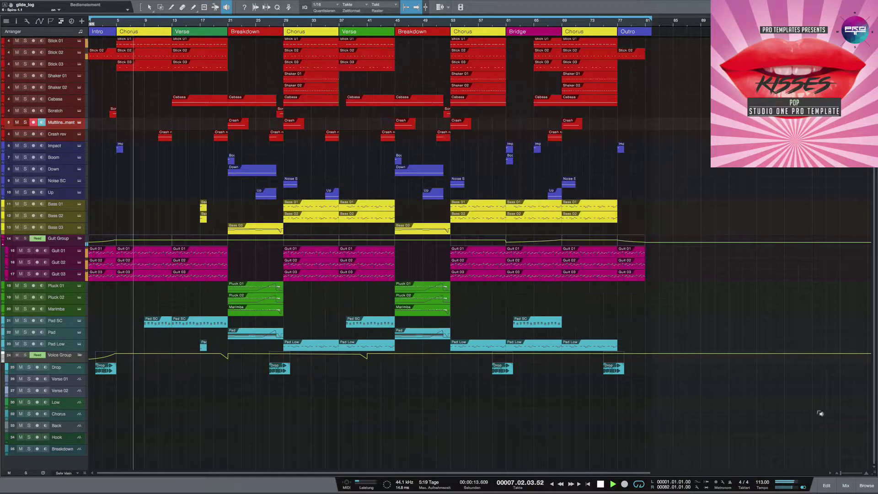
Show the mix console, open the main output's Pro-L limiter, then hide the console.
{"action": "left_click", "coordinate": [845, 485]}
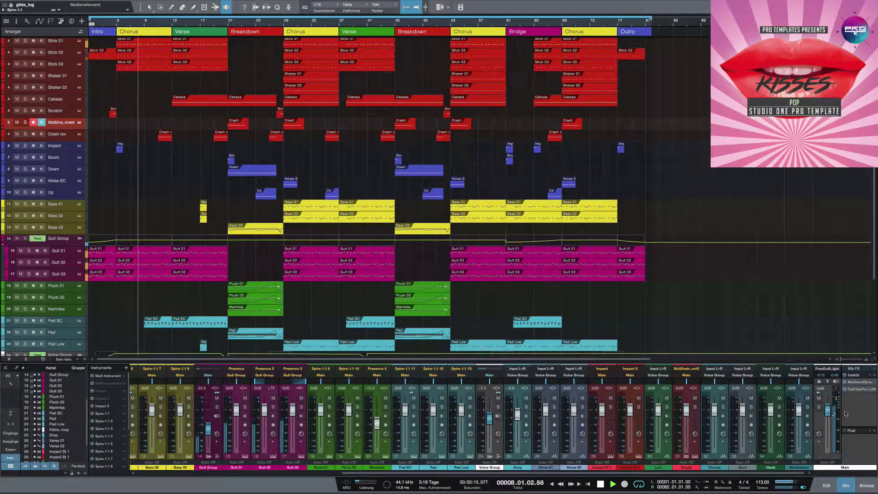
{"action": "double_click", "coordinate": [858, 392]}
{"action": "key", "text": "F3"}
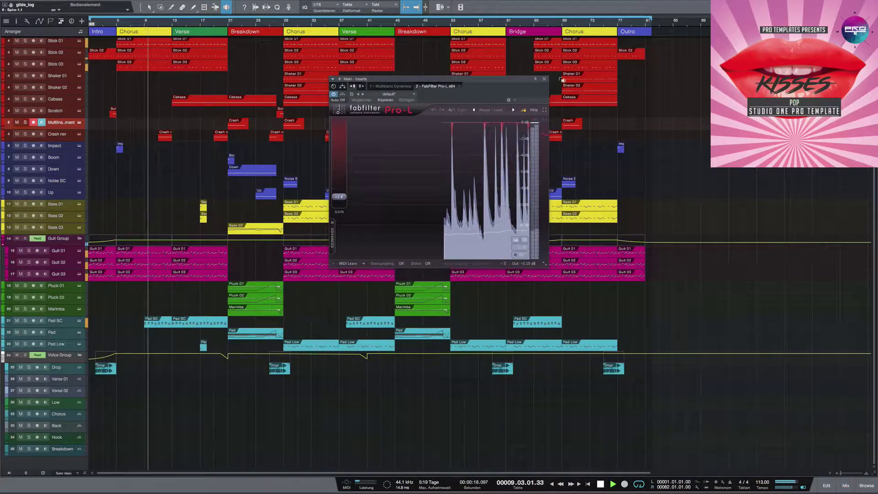
{"action": "key", "text": "F11"}
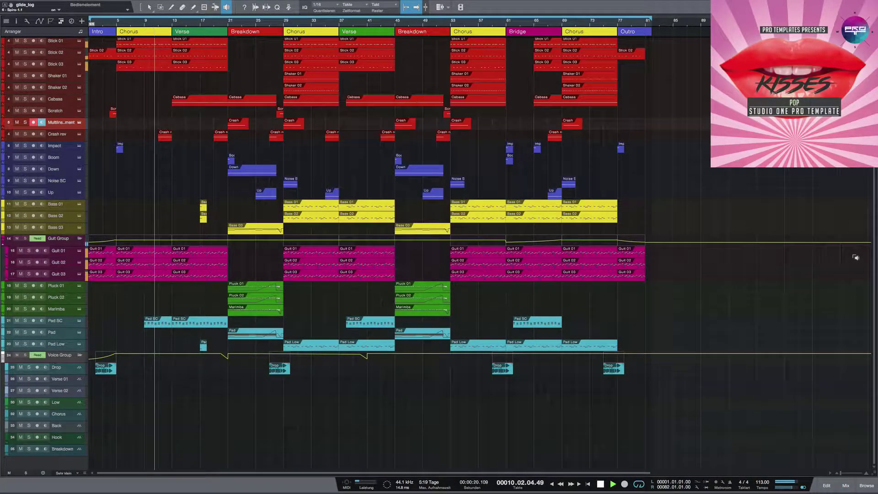